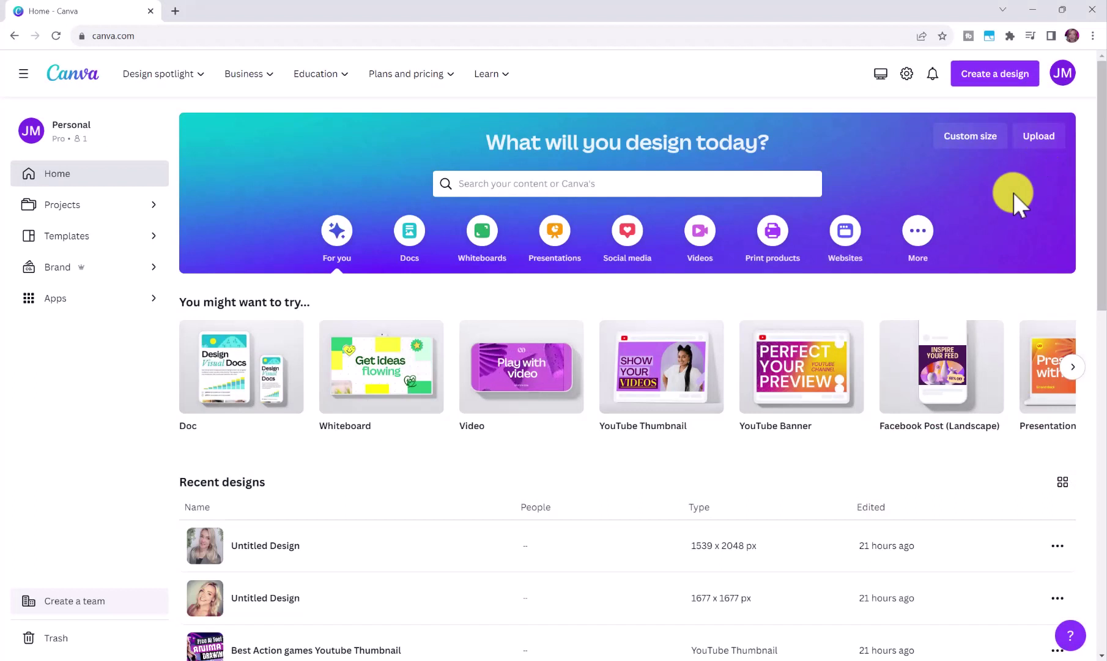
- Upload the portrait photo and start a custom 1539 × 2048 px design from it
{"action": "left_click", "coordinate": [1039, 142]}
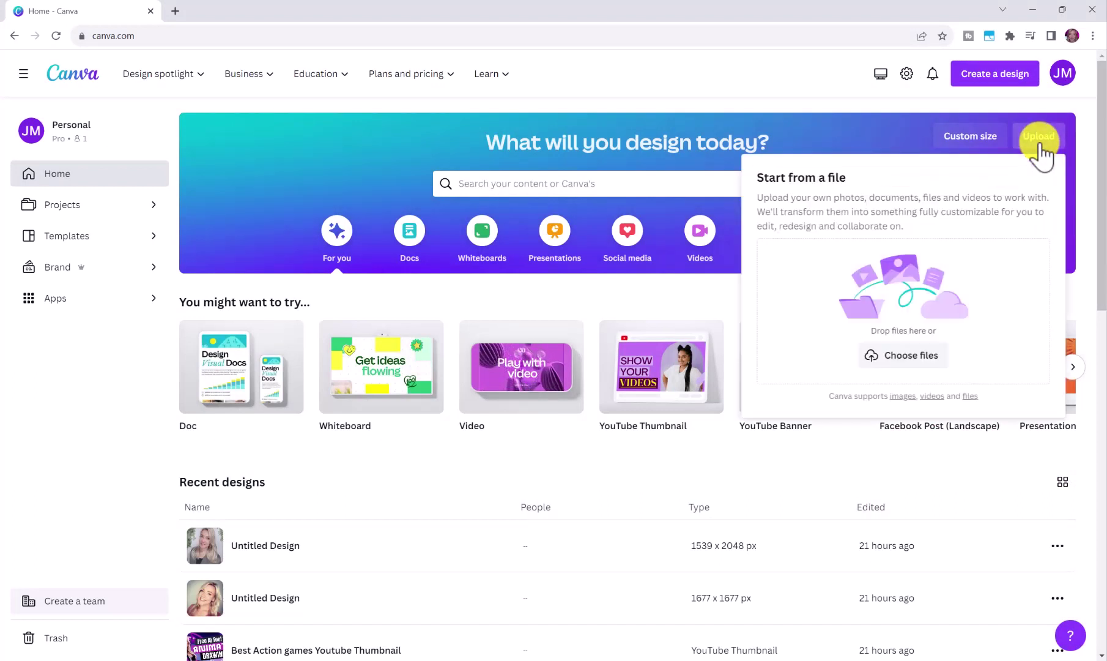
{"action": "left_click", "coordinate": [909, 354]}
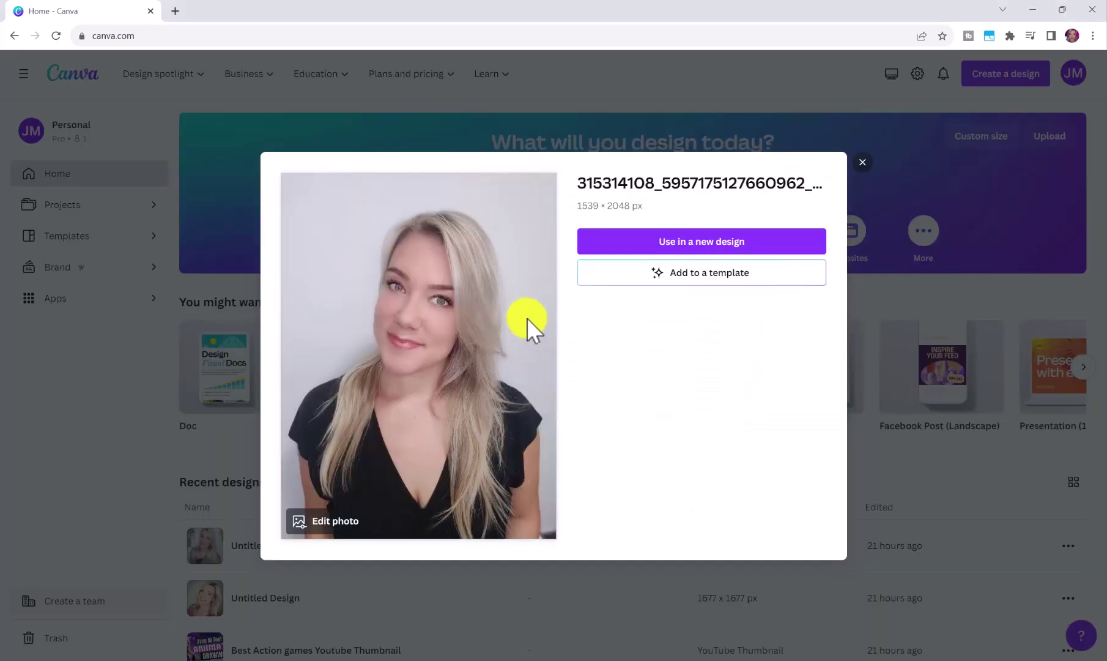
{"action": "left_click", "coordinate": [633, 246]}
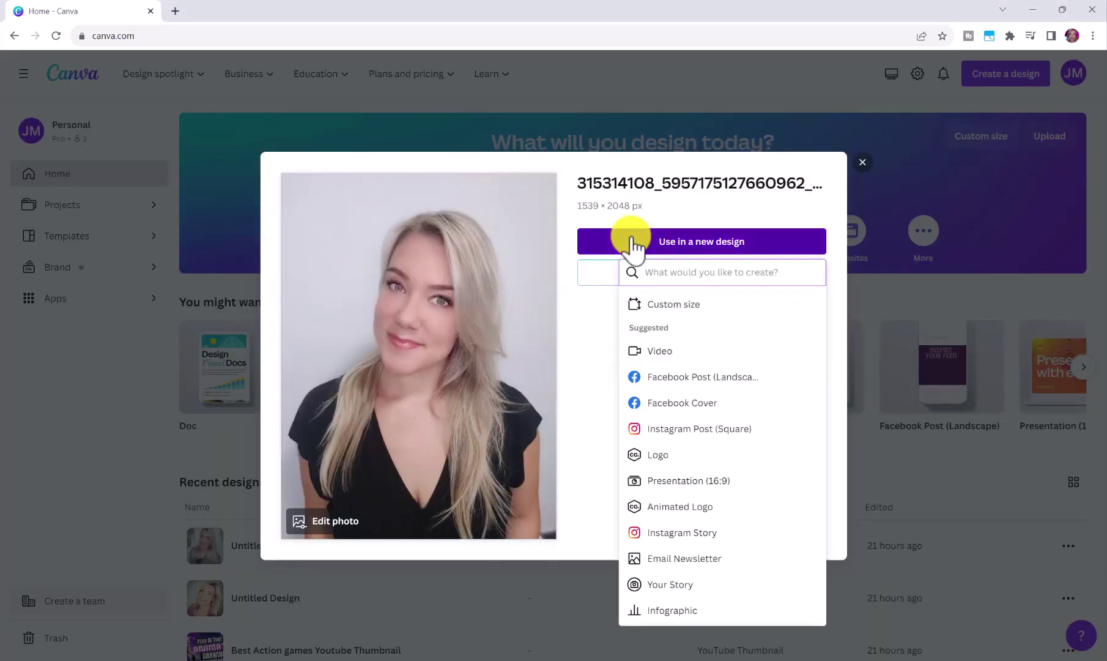
{"action": "left_click", "coordinate": [671, 306]}
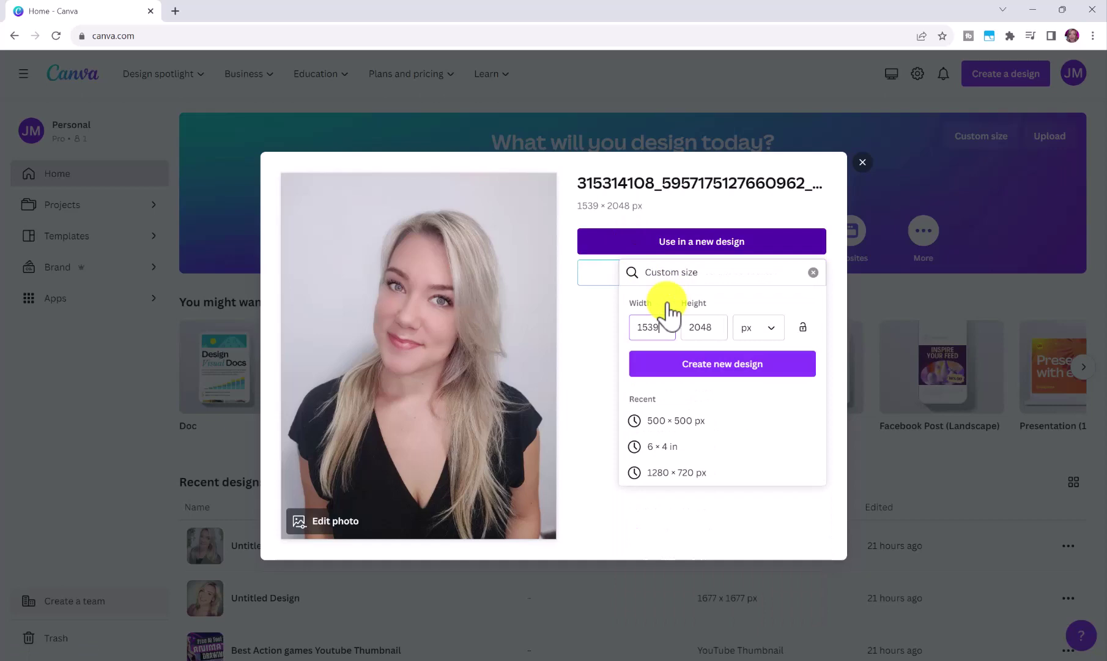
{"action": "left_click", "coordinate": [696, 366]}
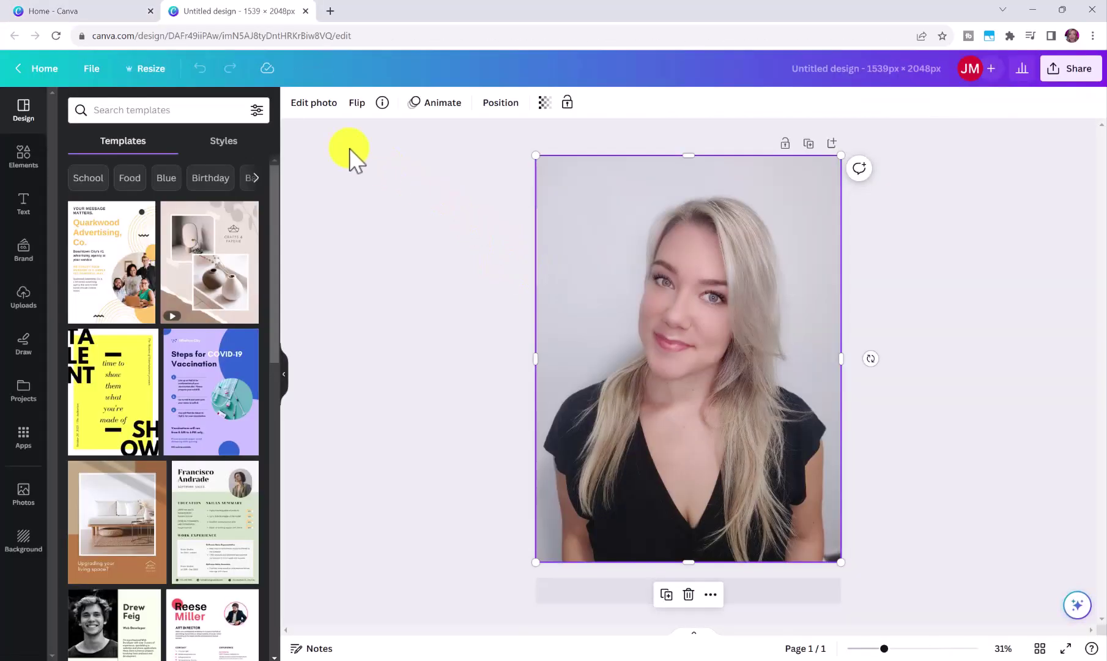
- In Magic Edit, brush over the woman's shoulders and shirt using an enlarged brush of size 57
{"action": "left_click", "coordinate": [318, 109]}
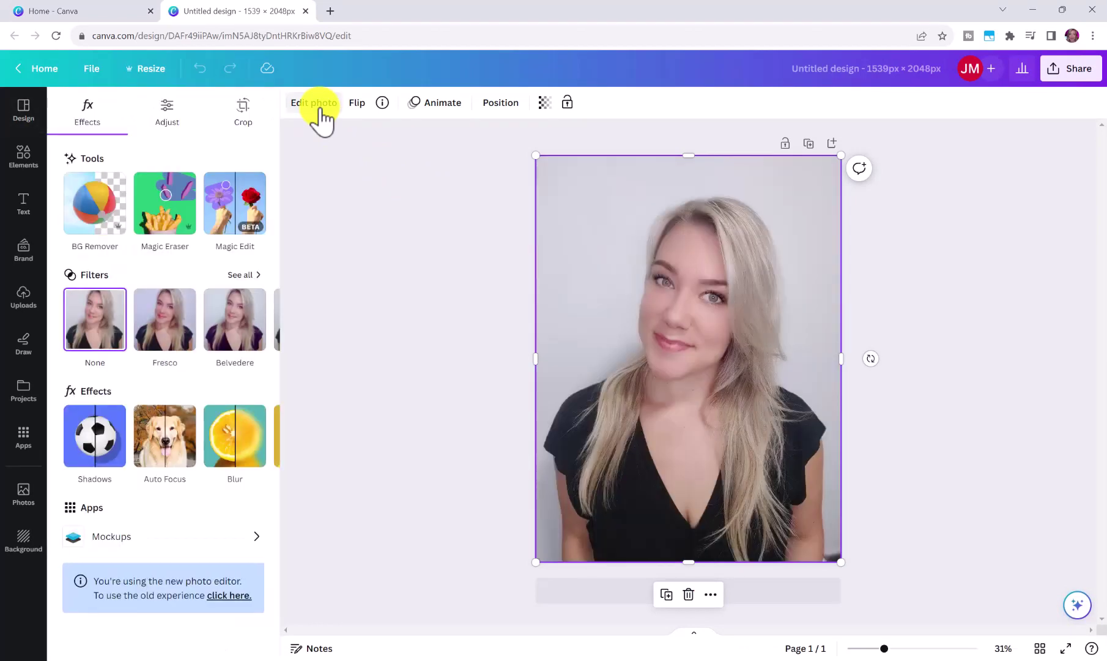
{"action": "left_click", "coordinate": [245, 235]}
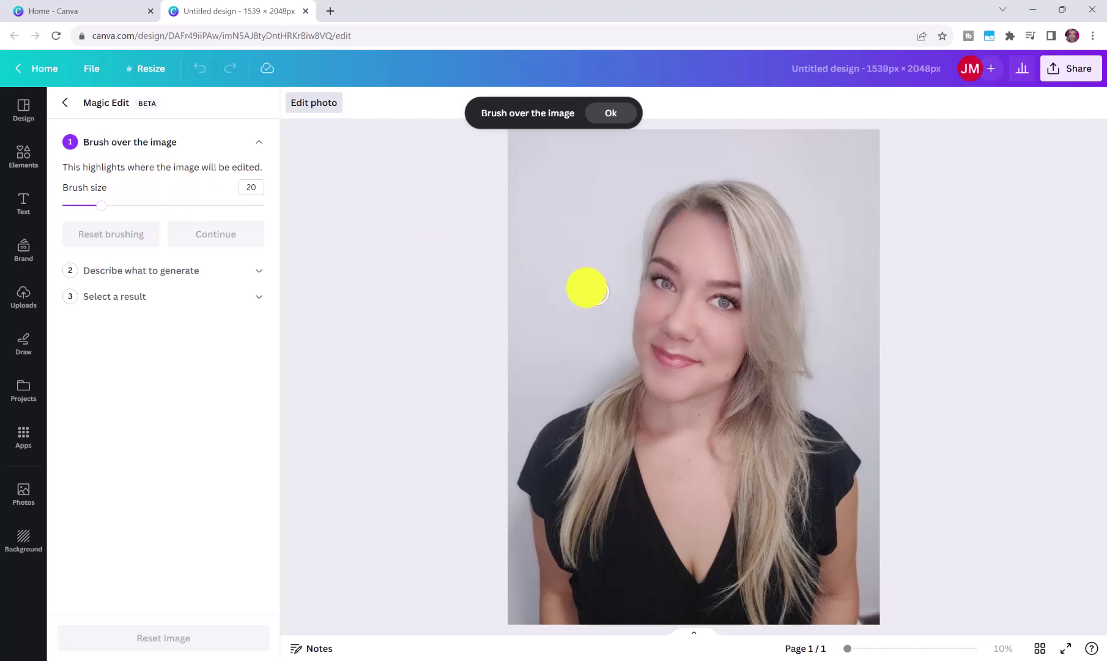
{"action": "left_click_drag", "start_coordinate": [648, 282], "coordinate": [654, 298]}
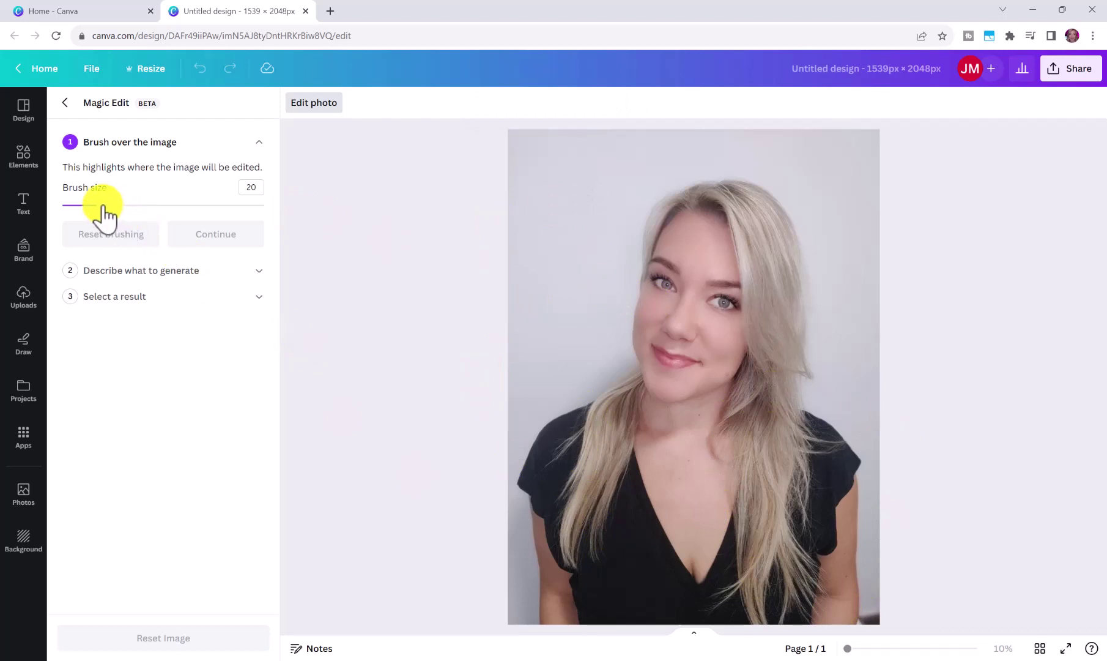
{"action": "left_click_drag", "start_coordinate": [105, 208], "coordinate": [117, 206]}
{"action": "mouse_move", "coordinate": [597, 413]}
{"action": "left_mouse_down"}
{"action": "mouse_move", "coordinate": [575, 621]}
{"action": "mouse_move", "coordinate": [777, 437]}
{"action": "mouse_move", "coordinate": [793, 457]}
{"action": "mouse_move", "coordinate": [628, 511]}
{"action": "mouse_move", "coordinate": [703, 596]}
{"action": "left_mouse_up"}
{"action": "mouse_move", "coordinate": [600, 615]}
{"action": "left_mouse_down"}
{"action": "mouse_move", "coordinate": [707, 586]}
{"action": "mouse_move", "coordinate": [783, 598]}
{"action": "left_mouse_up"}
{"action": "left_click_drag", "start_coordinate": [116, 206], "coordinate": [143, 206]}
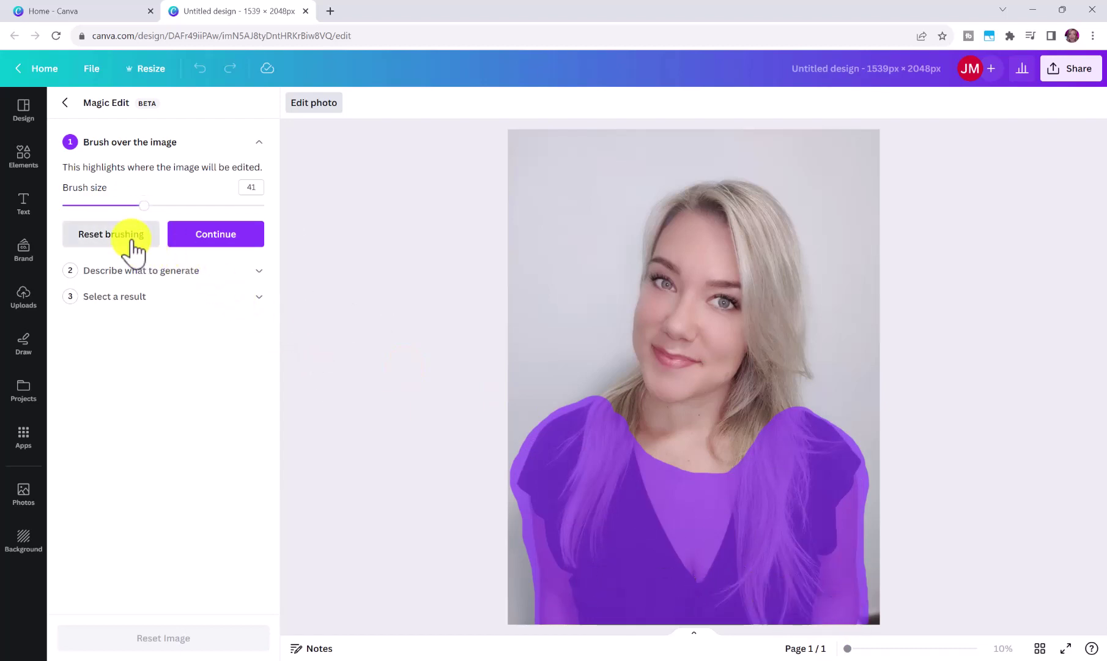
{"action": "left_click", "coordinate": [130, 242]}
{"action": "mouse_move", "coordinate": [537, 447]}
{"action": "left_mouse_down"}
{"action": "mouse_move", "coordinate": [788, 446]}
{"action": "mouse_move", "coordinate": [748, 615]}
{"action": "mouse_move", "coordinate": [721, 585]}
{"action": "mouse_move", "coordinate": [575, 620]}
{"action": "mouse_move", "coordinate": [553, 471]}
{"action": "mouse_move", "coordinate": [670, 542]}
{"action": "mouse_move", "coordinate": [496, 449]}
{"action": "left_mouse_up"}
- Generate Magic Edit results for the prompt 'professional business suit'
{"action": "left_click", "coordinate": [205, 235]}
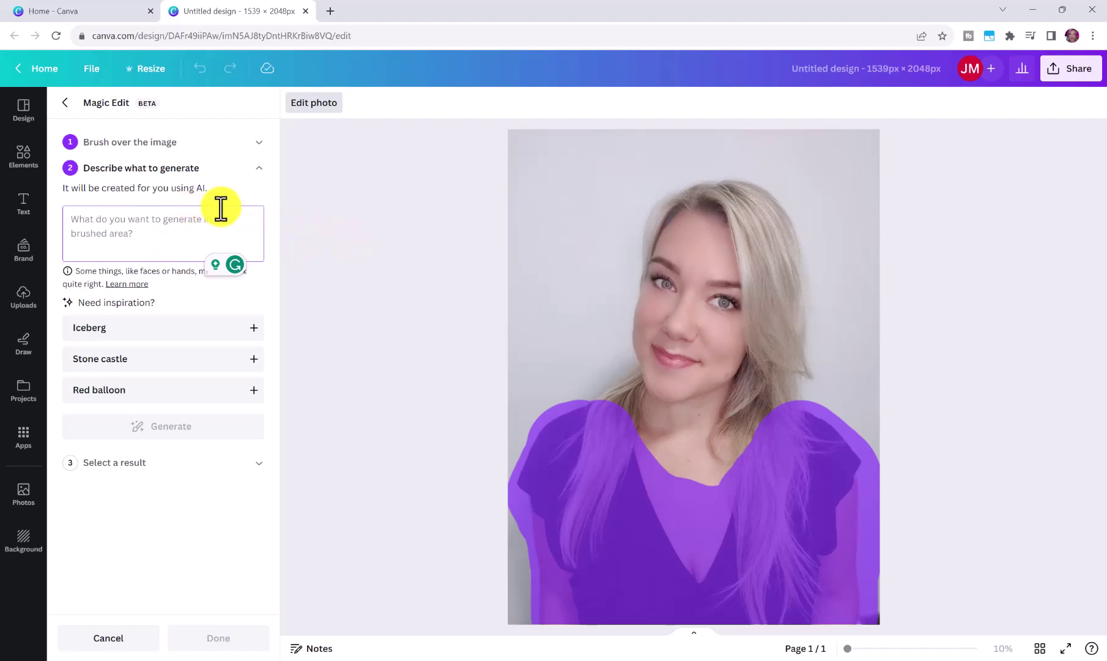
{"action": "type", "text": "professional business suit for woman"}
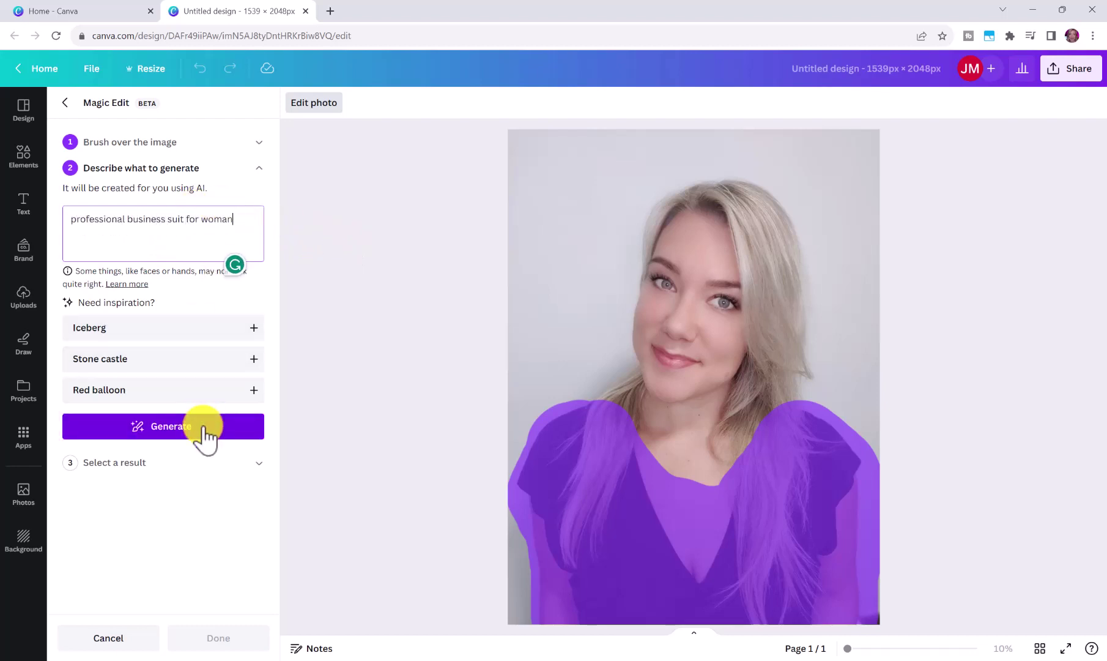
{"action": "left_click", "coordinate": [205, 444]}
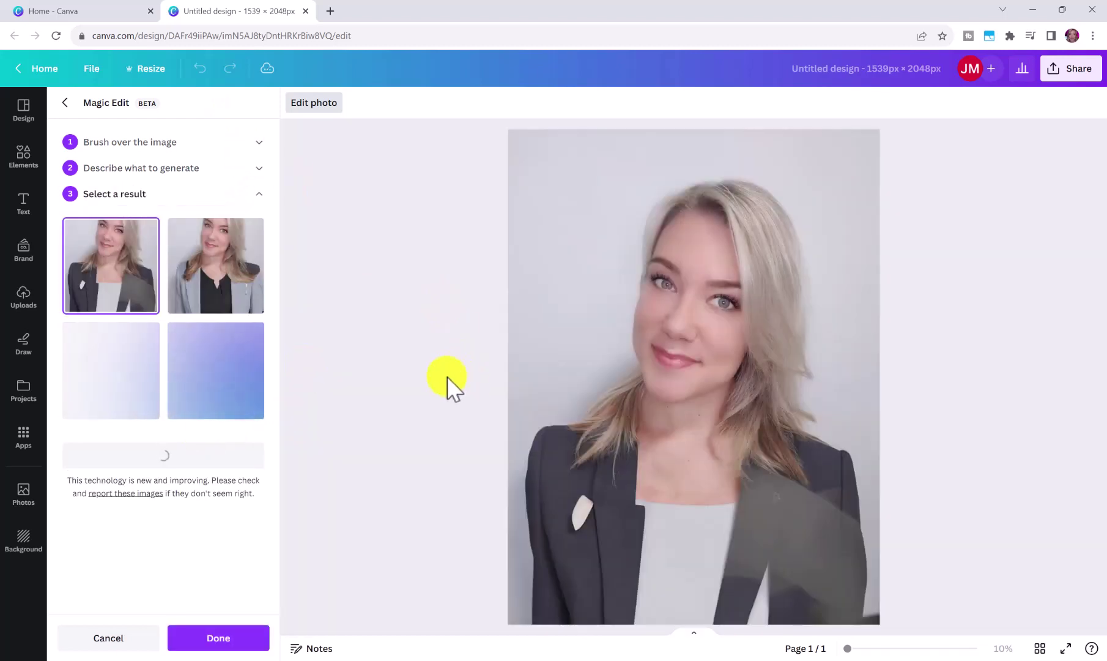
- Compare the grey and dark blazer results, regenerate, and pick the fourth grey-blazer result
{"action": "left_click", "coordinate": [217, 296]}
{"action": "left_click", "coordinate": [125, 288]}
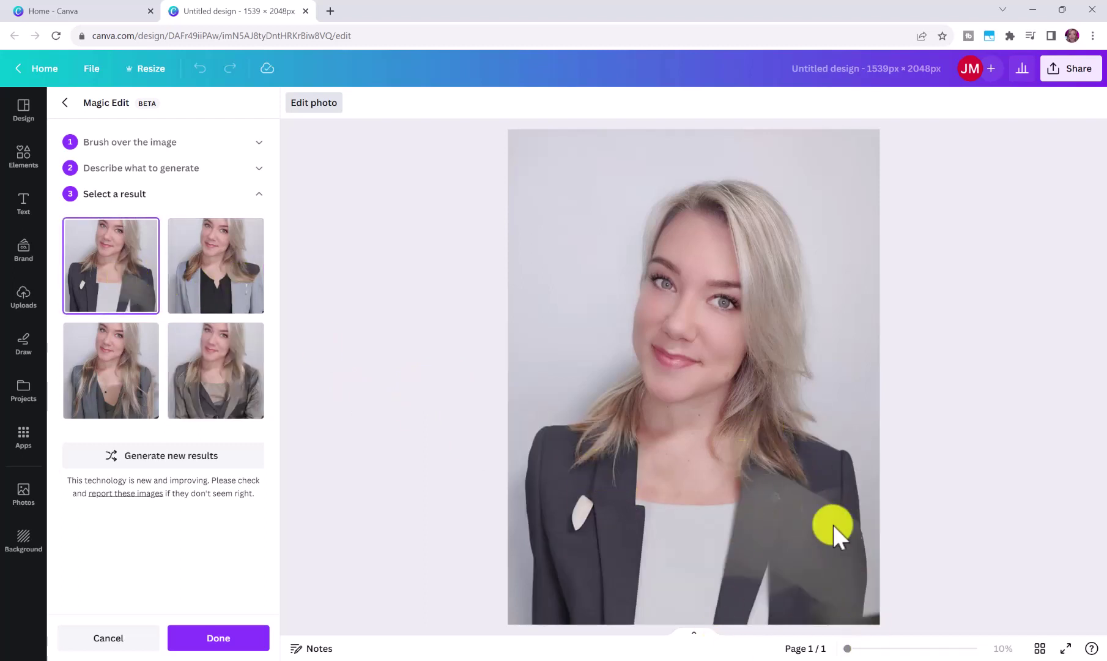
{"action": "left_click", "coordinate": [218, 281]}
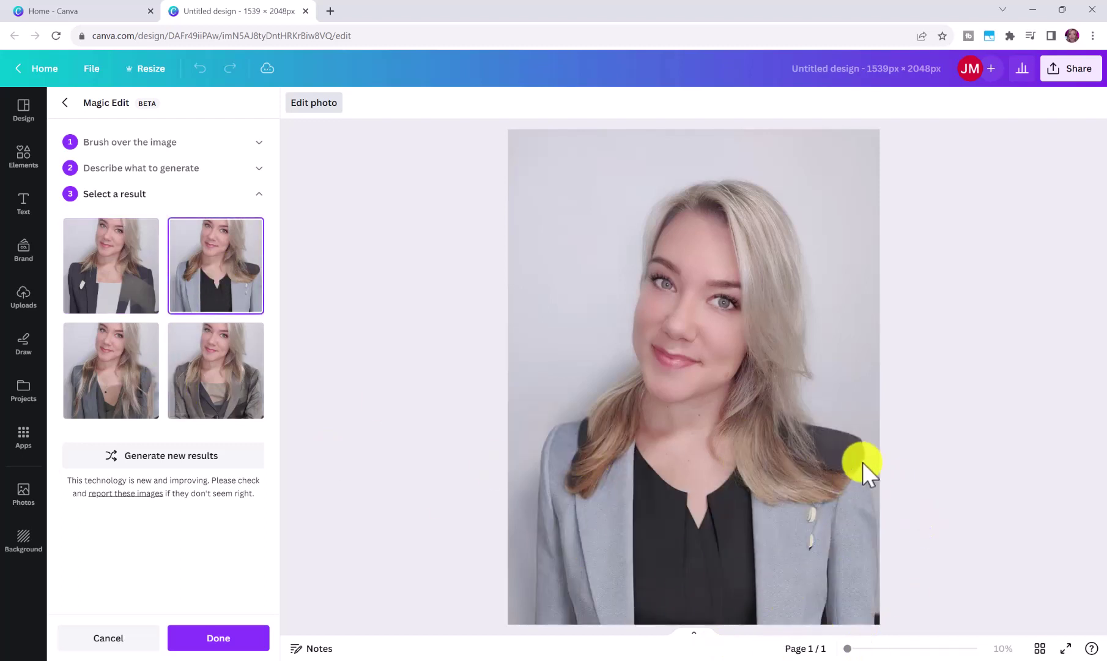
{"action": "left_click", "coordinate": [181, 459]}
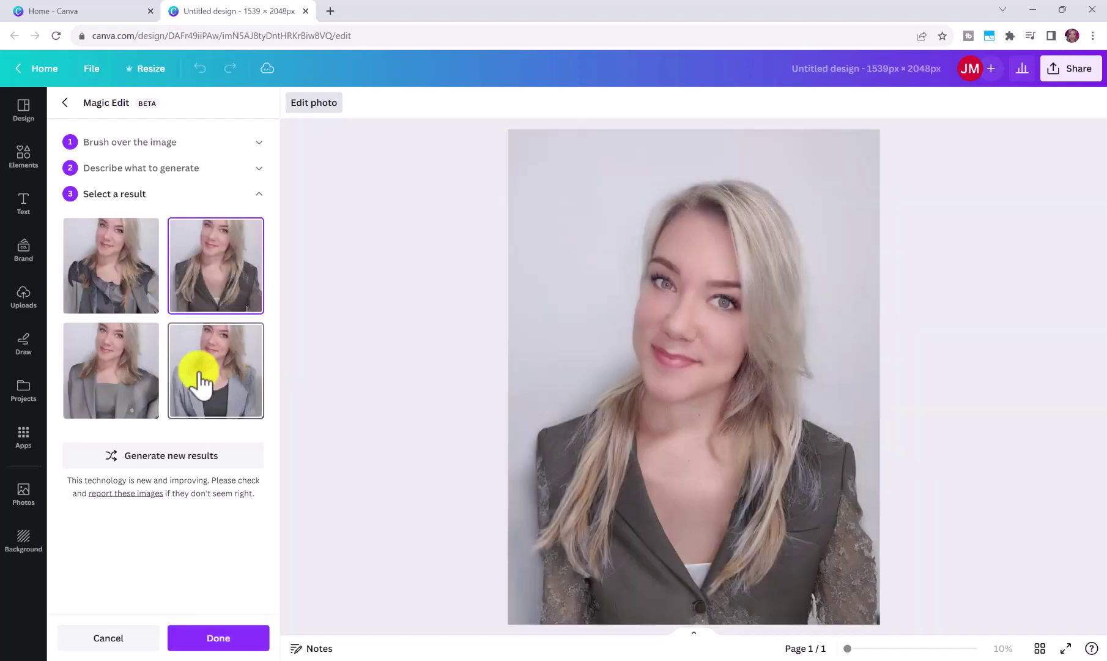
{"action": "left_click", "coordinate": [200, 383]}
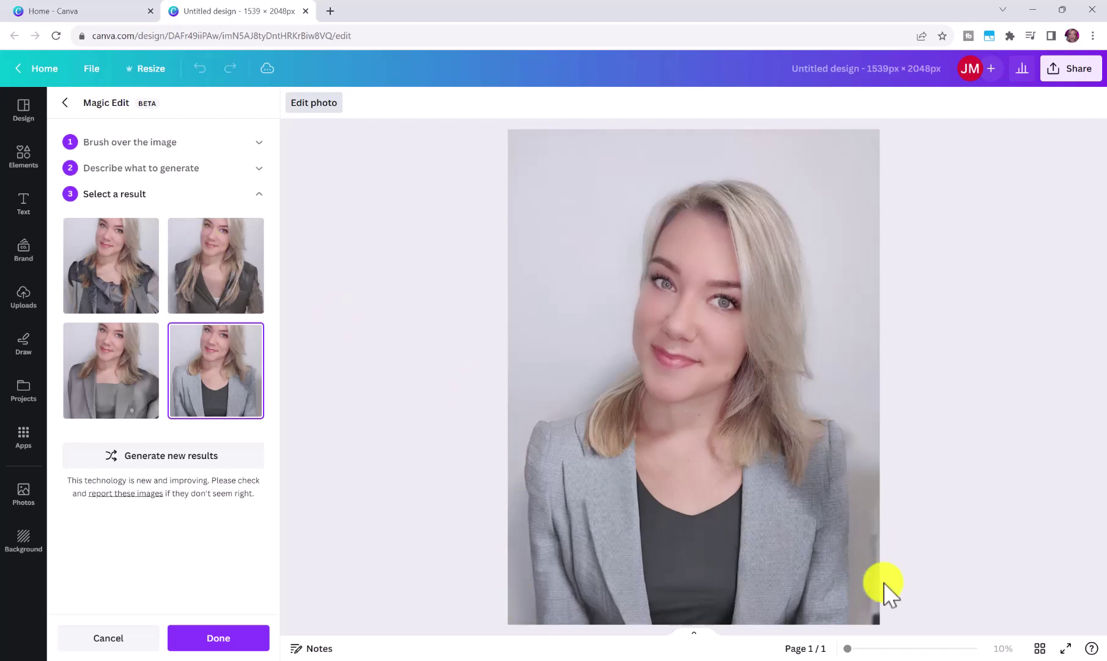
- Apply the light grey blazer result to the portrait and review the design's layers
{"action": "left_click", "coordinate": [246, 638]}
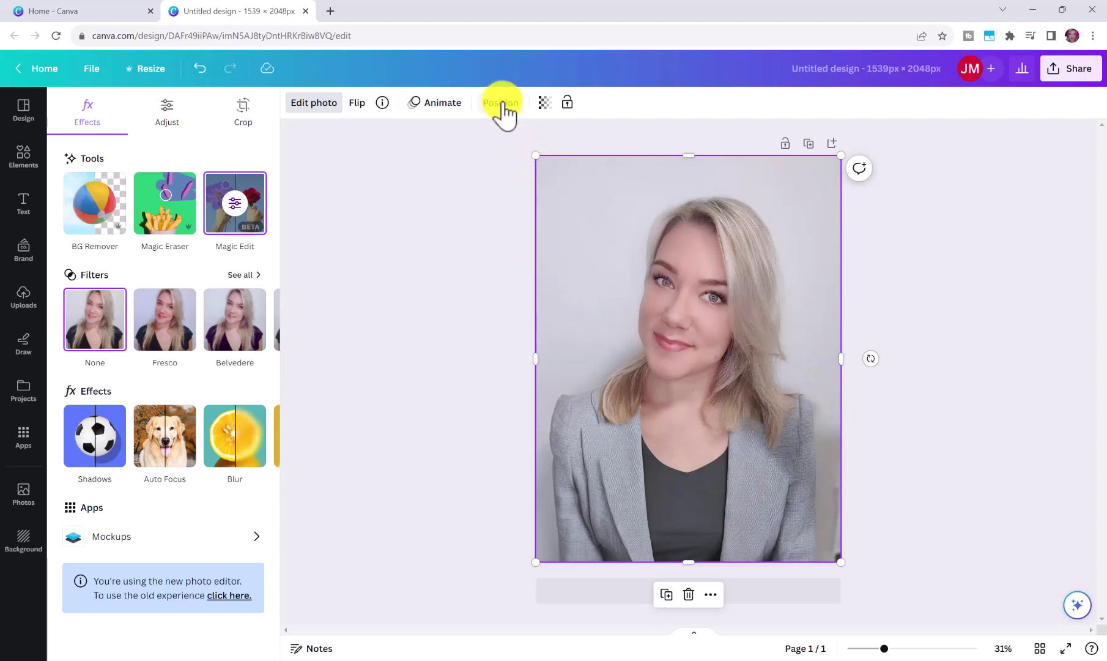
{"action": "left_click", "coordinate": [502, 104]}
{"action": "left_click", "coordinate": [207, 110]}
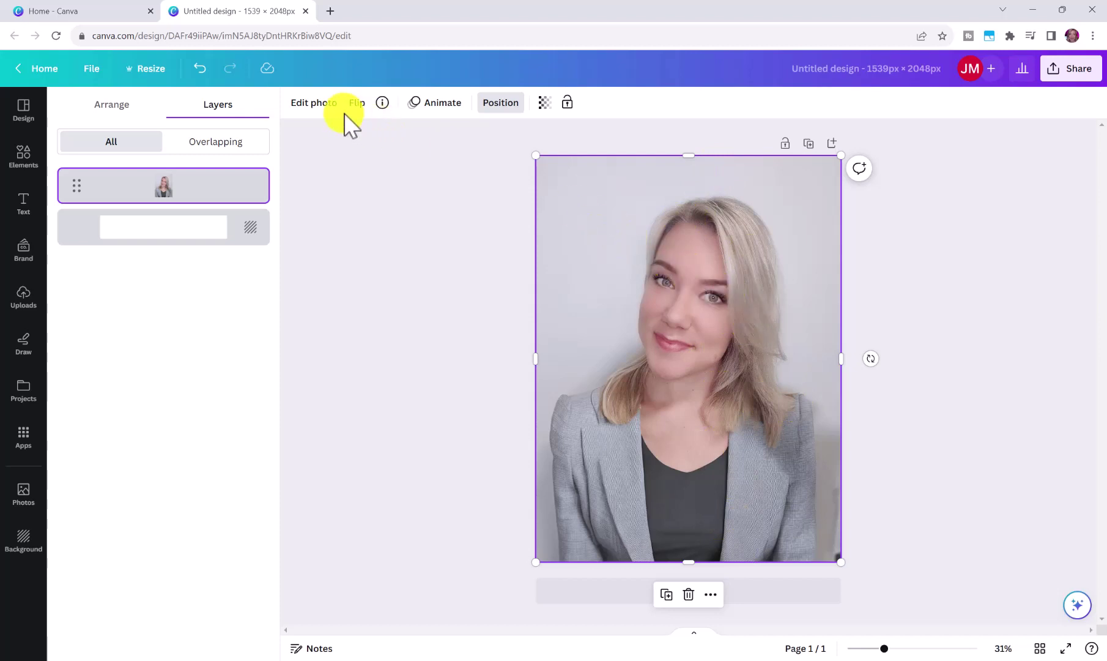
{"action": "left_click", "coordinate": [319, 111]}
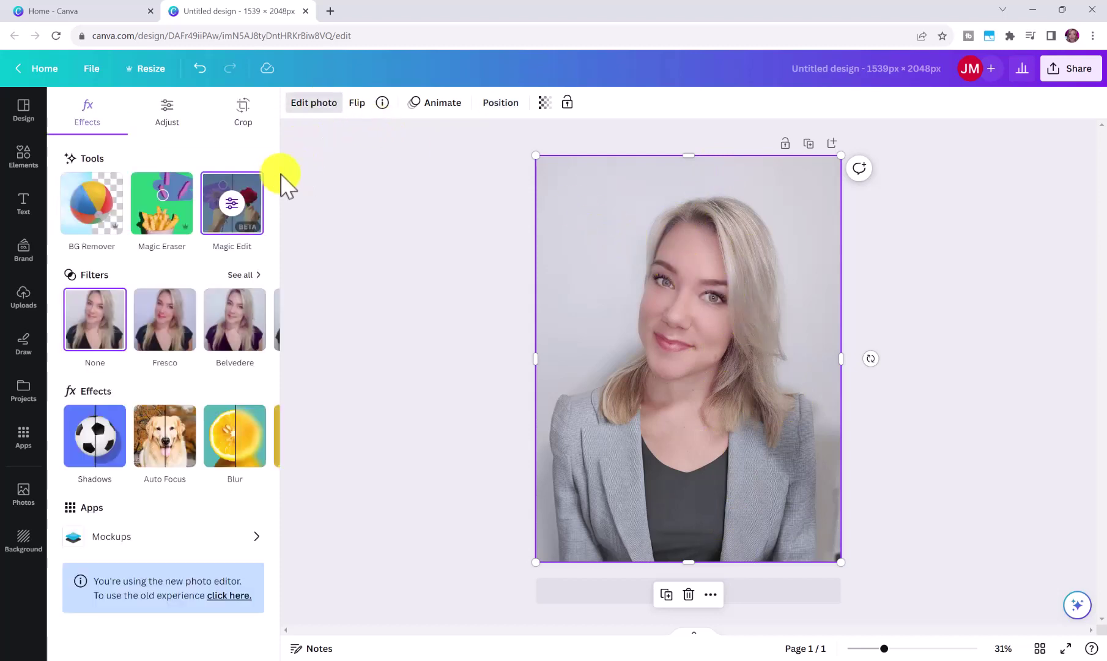
- Start a new Magic Edit and brush over the shoulders, hair and jacket at brush size 31
{"action": "left_click", "coordinate": [236, 207]}
{"action": "left_click_drag", "start_coordinate": [148, 205], "coordinate": [125, 211]}
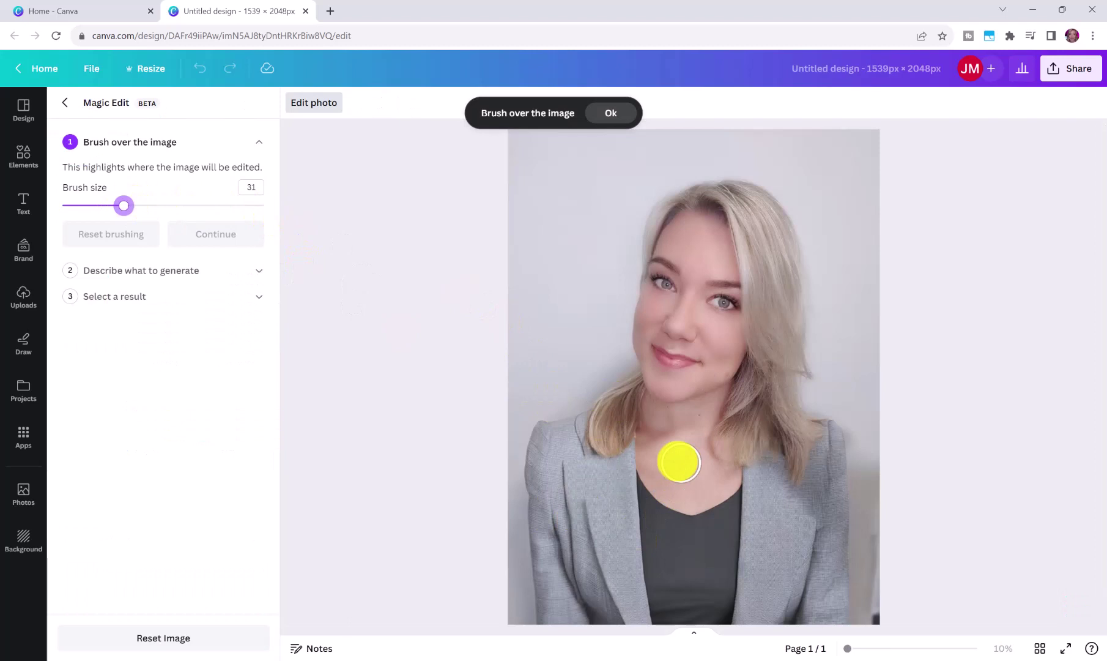
{"action": "left_click", "coordinate": [602, 410]}
{"action": "left_click_drag", "start_coordinate": [602, 411], "coordinate": [560, 530]}
{"action": "mouse_move", "coordinate": [613, 395]}
{"action": "left_mouse_down"}
{"action": "mouse_move", "coordinate": [623, 424]}
{"action": "mouse_move", "coordinate": [601, 504]}
{"action": "left_mouse_up"}
{"action": "mouse_move", "coordinate": [735, 416]}
{"action": "left_mouse_down"}
{"action": "mouse_move", "coordinate": [715, 452]}
{"action": "mouse_move", "coordinate": [796, 297]}
{"action": "mouse_move", "coordinate": [774, 505]}
{"action": "mouse_move", "coordinate": [839, 546]}
{"action": "mouse_move", "coordinate": [618, 390]}
{"action": "mouse_move", "coordinate": [647, 549]}
{"action": "mouse_move", "coordinate": [791, 297]}
{"action": "mouse_move", "coordinate": [706, 540]}
{"action": "left_mouse_up"}
- Generate Magic Edit results for the prompt 'long'
{"action": "left_click", "coordinate": [178, 227]}
{"action": "left_click", "coordinate": [175, 224]}
{"action": "type", "text": "long blonde hair"}
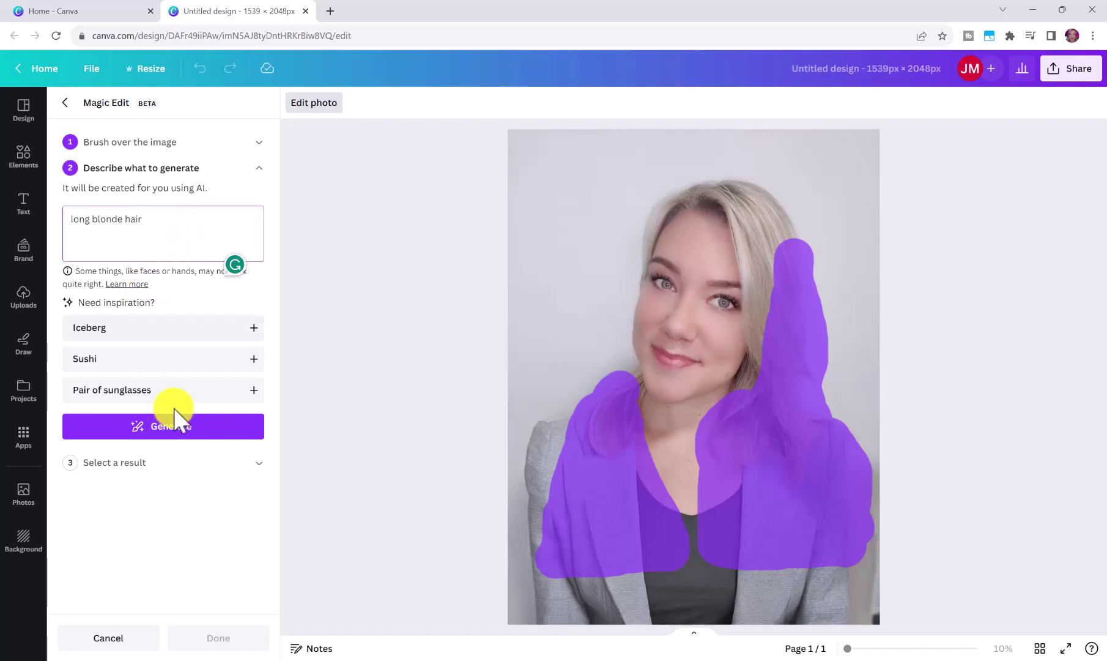
{"action": "left_click", "coordinate": [181, 428]}
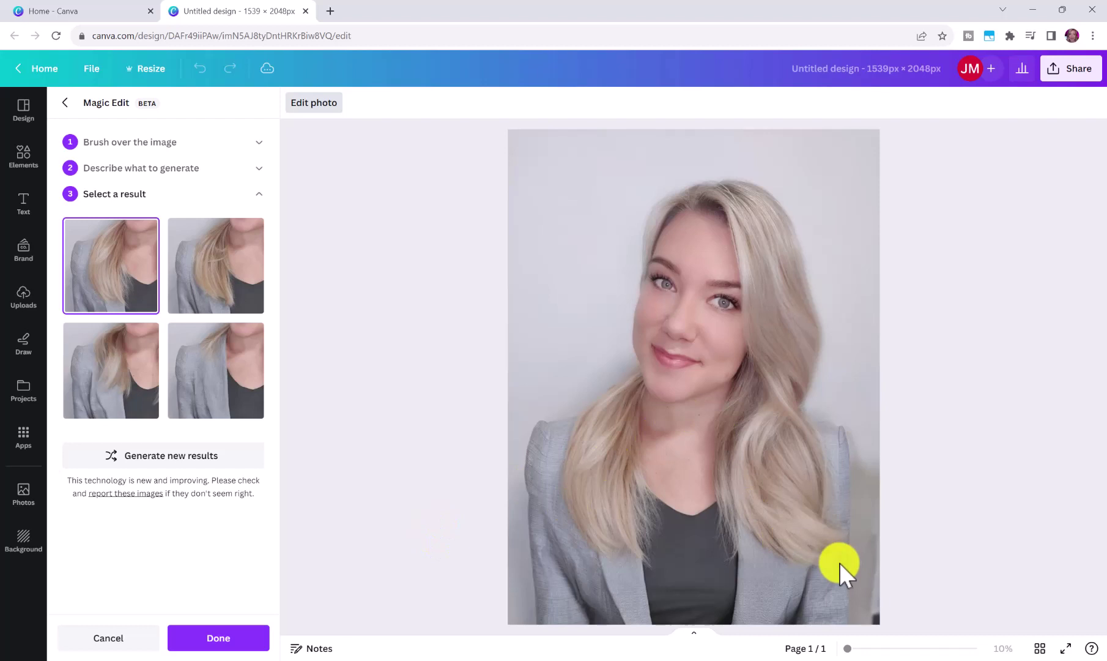
- Compare the four hair results and apply the first one
{"action": "left_click", "coordinate": [242, 260]}
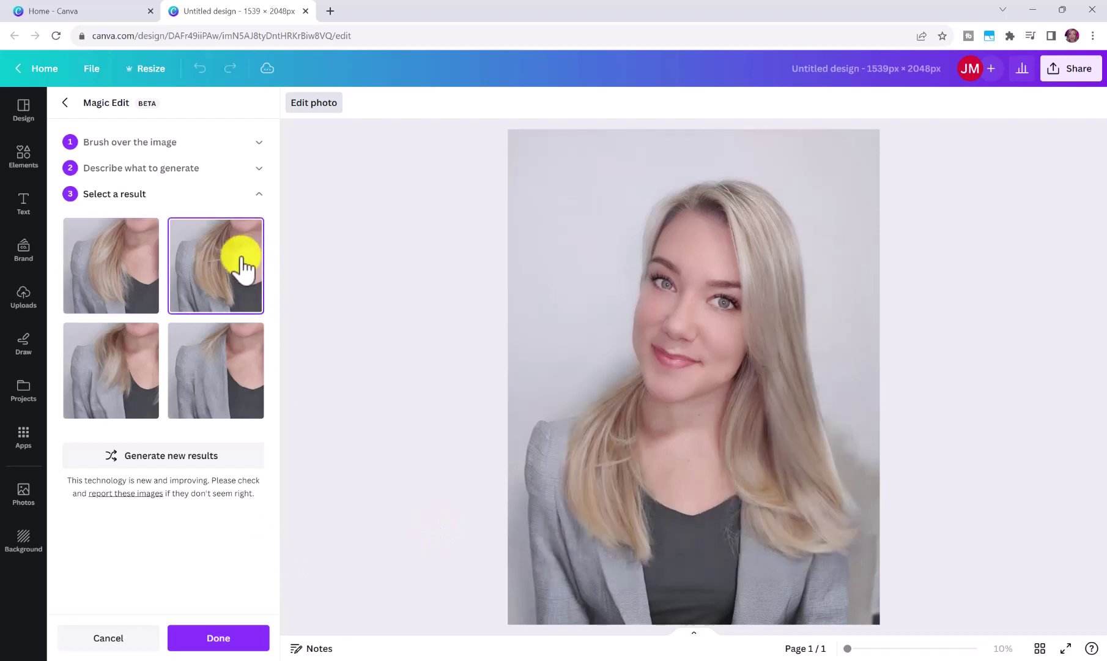
{"action": "left_click", "coordinate": [126, 377]}
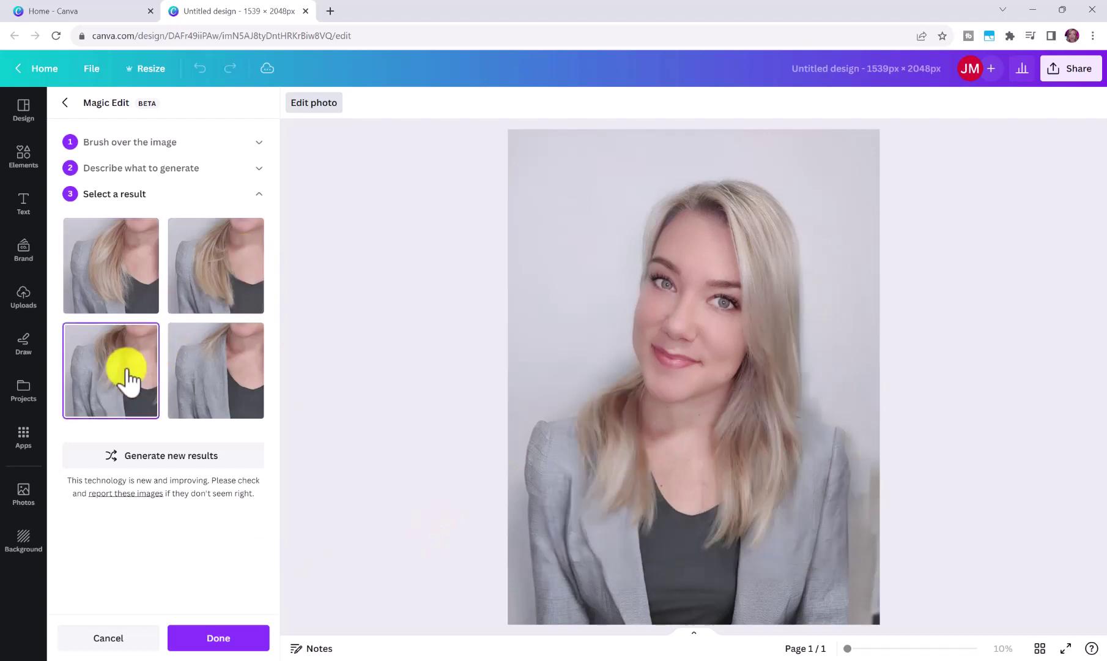
{"action": "left_click", "coordinate": [210, 375]}
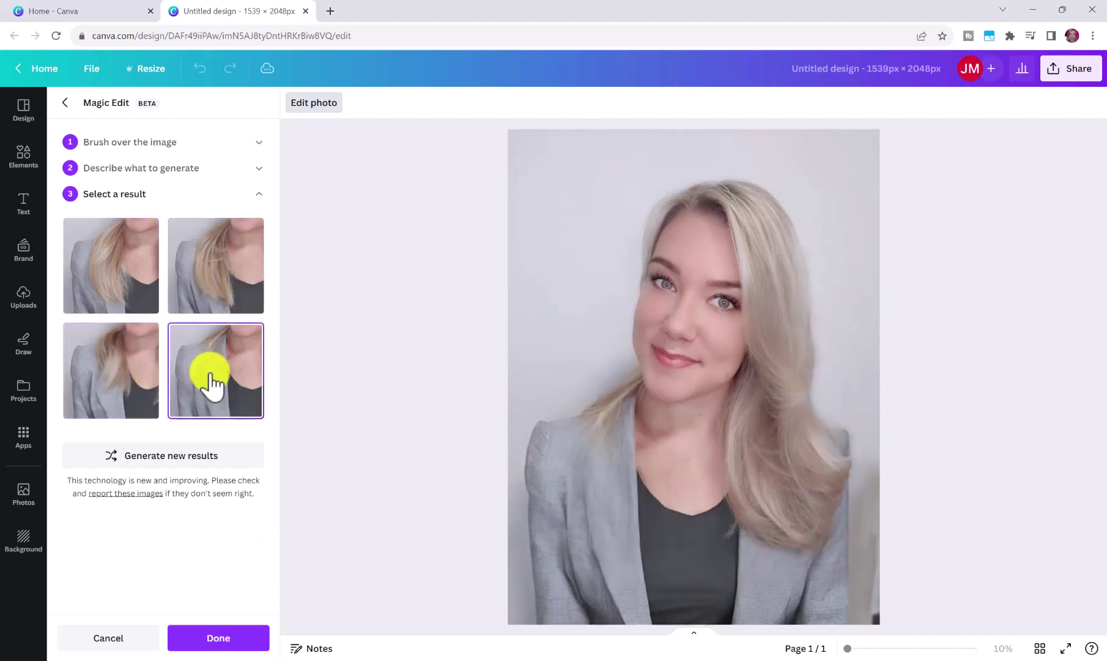
{"action": "left_click", "coordinate": [95, 268]}
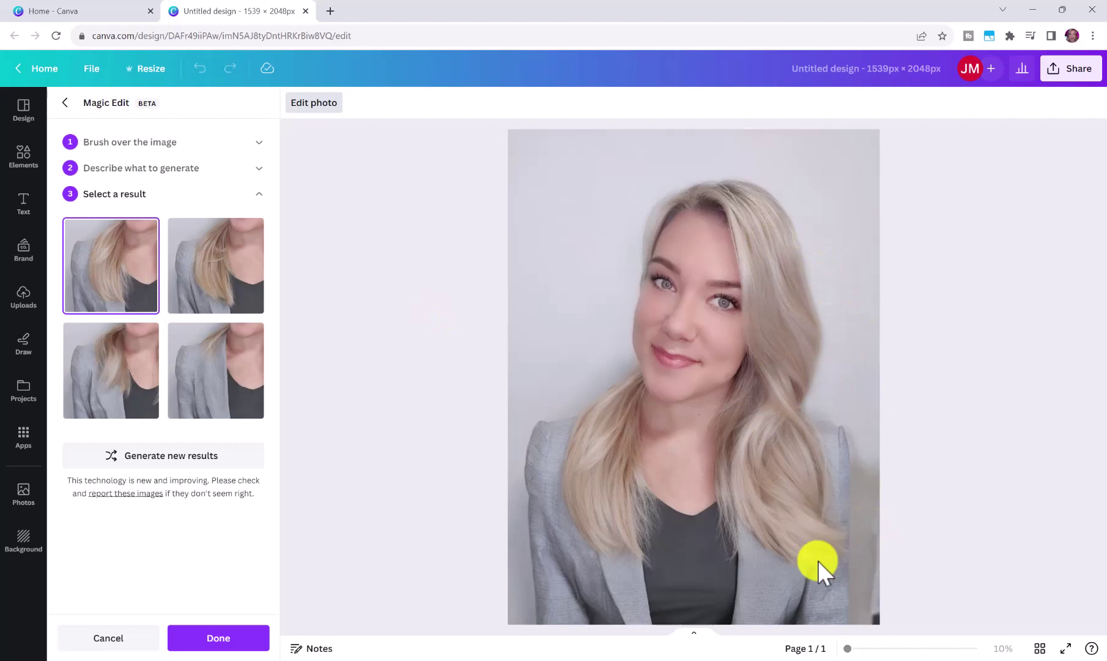
{"action": "left_click", "coordinate": [257, 638]}
- Try a 1:1 square crop of the portrait, then cancel to keep the full photo
{"action": "left_click", "coordinate": [315, 109]}
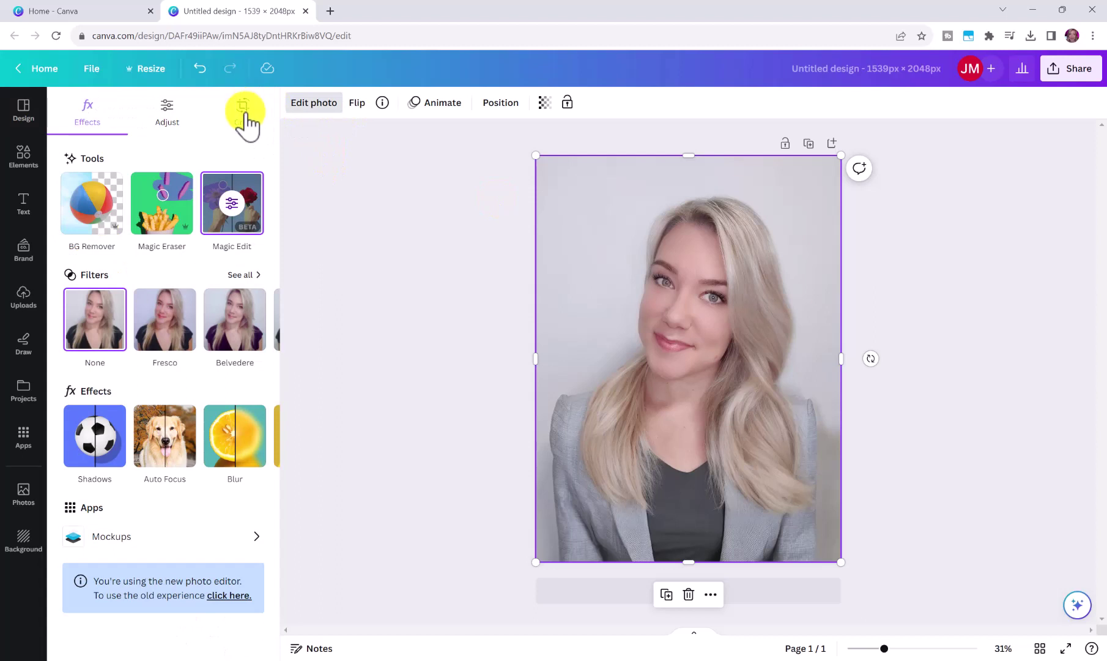
{"action": "left_click", "coordinate": [243, 117]}
{"action": "left_click", "coordinate": [191, 248]}
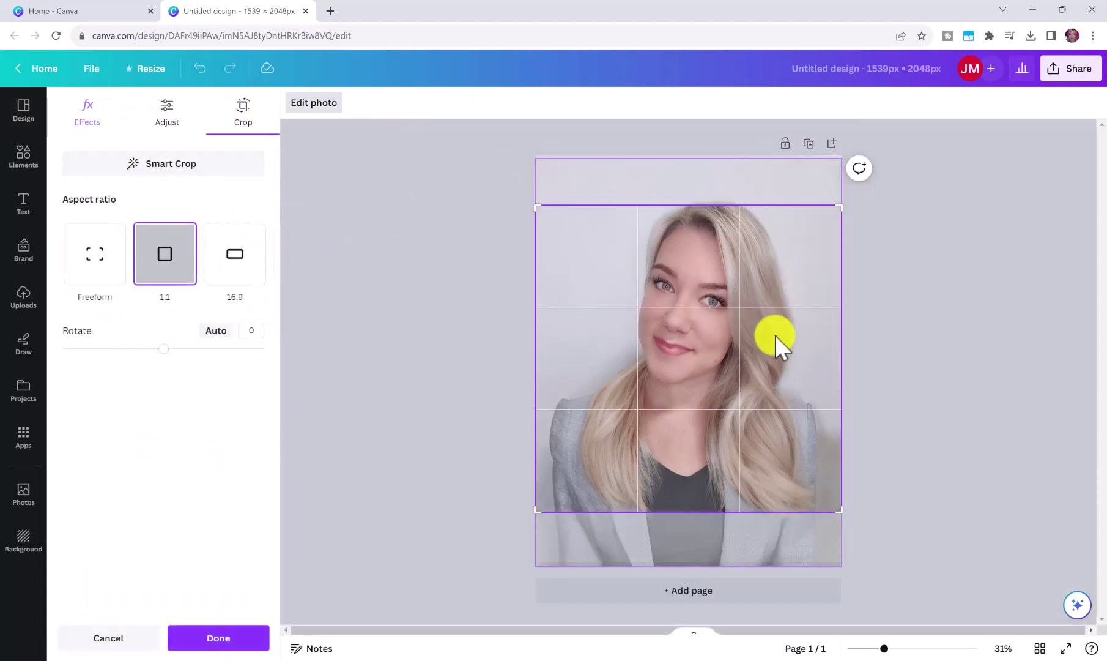
{"action": "left_click_drag", "start_coordinate": [776, 335], "coordinate": [774, 309]}
{"action": "left_click", "coordinate": [123, 637]}
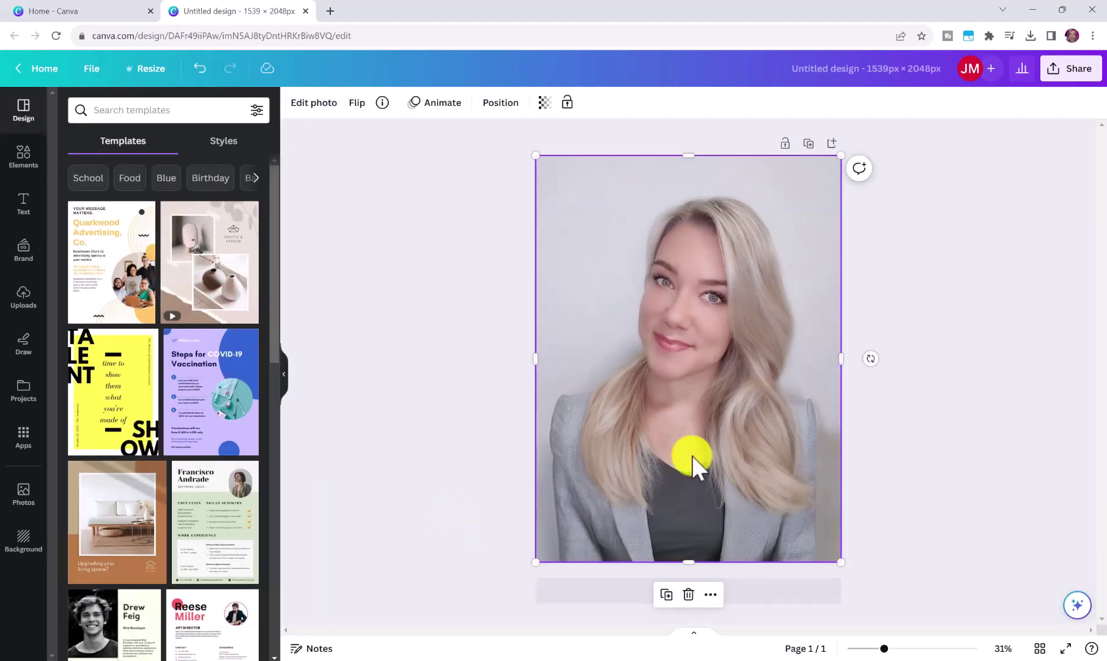
- Auto-adjust the photo, then set temperature -5, brightness 10 and contrast 14
{"action": "left_click", "coordinate": [314, 104]}
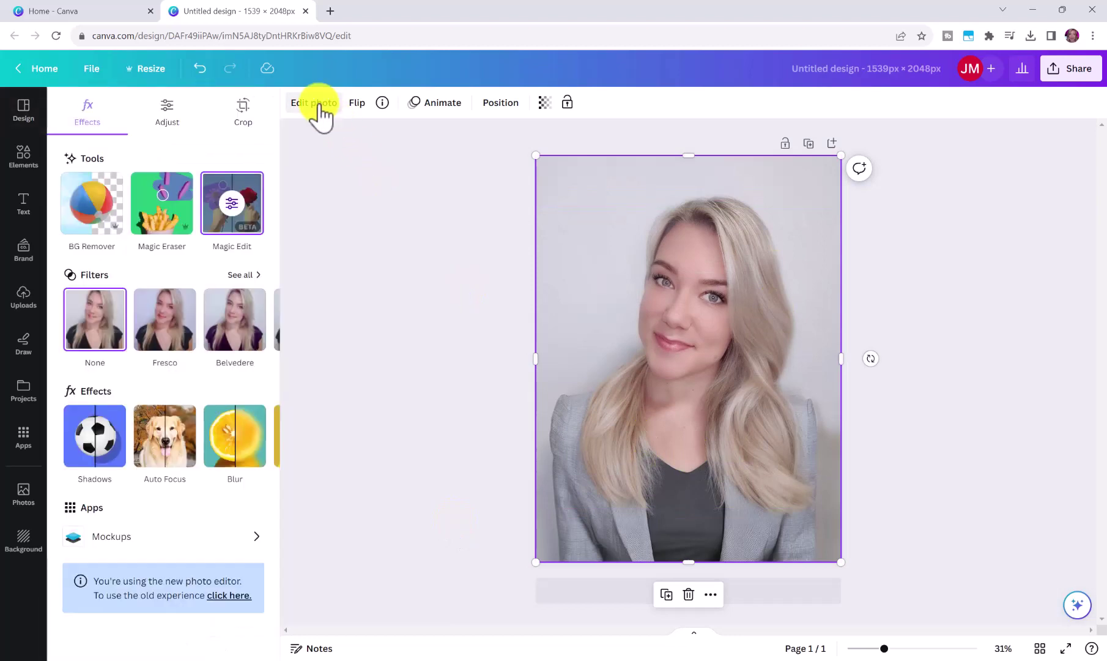
{"action": "left_click", "coordinate": [172, 116]}
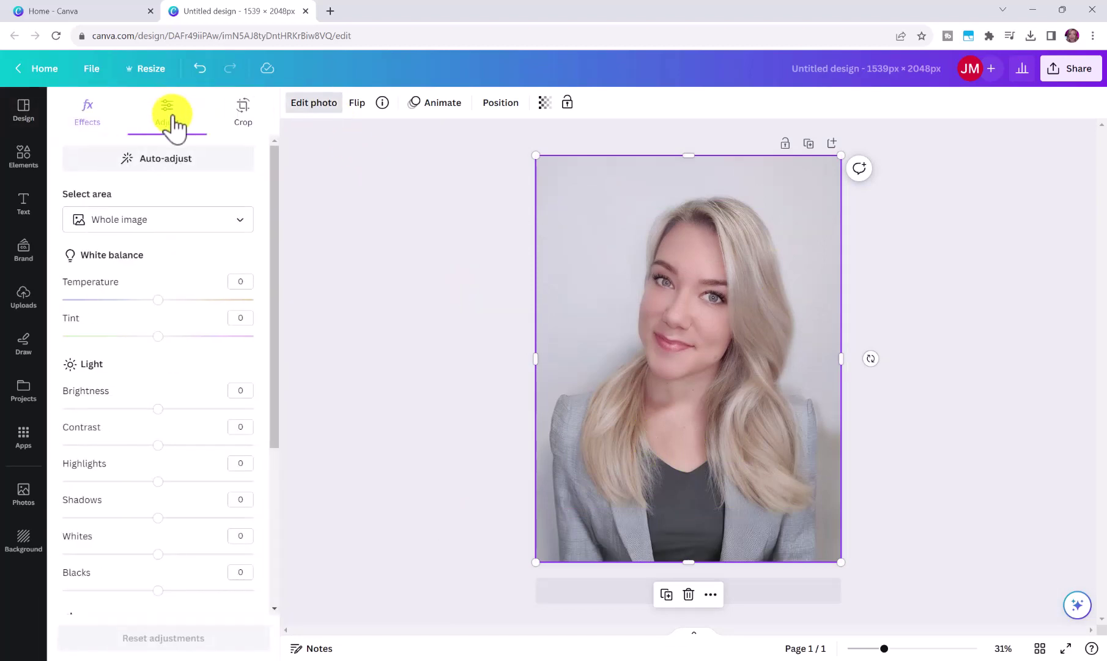
{"action": "left_click", "coordinate": [181, 165]}
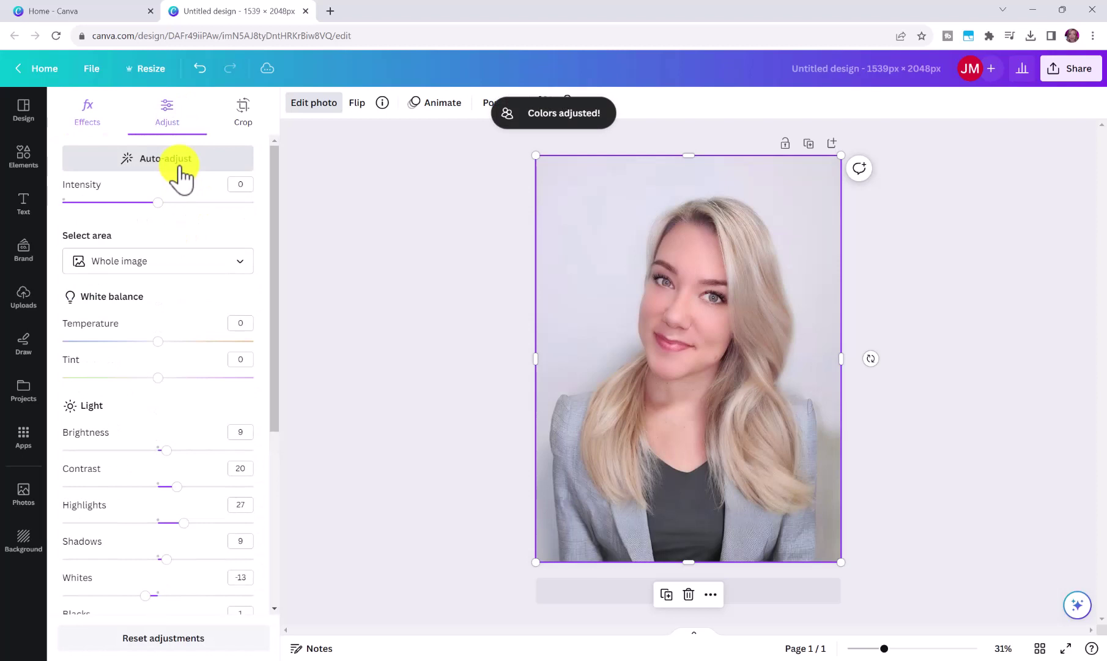
{"action": "left_click_drag", "start_coordinate": [158, 341], "coordinate": [154, 341]}
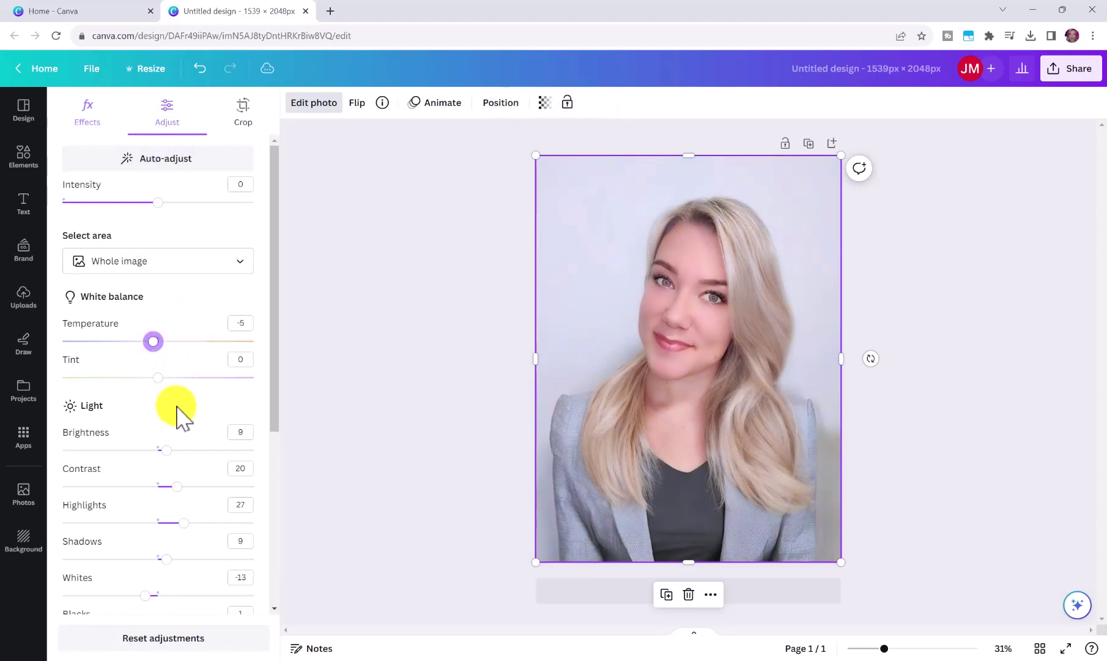
{"action": "left_click_drag", "start_coordinate": [166, 450], "coordinate": [183, 488]}
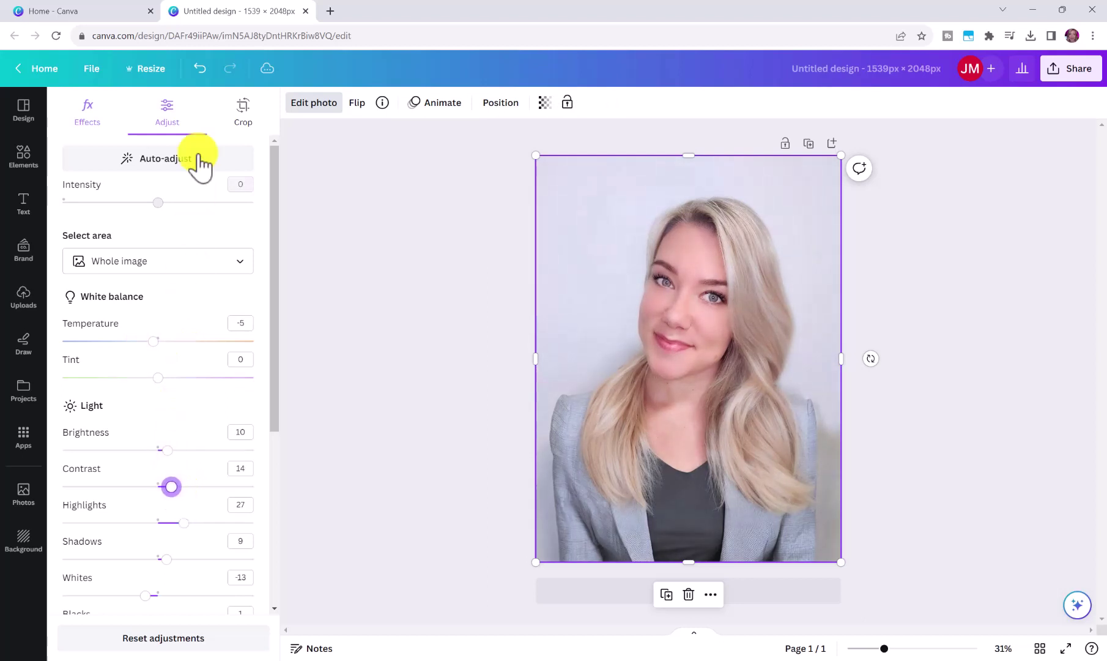
{"action": "left_click", "coordinate": [84, 116]}
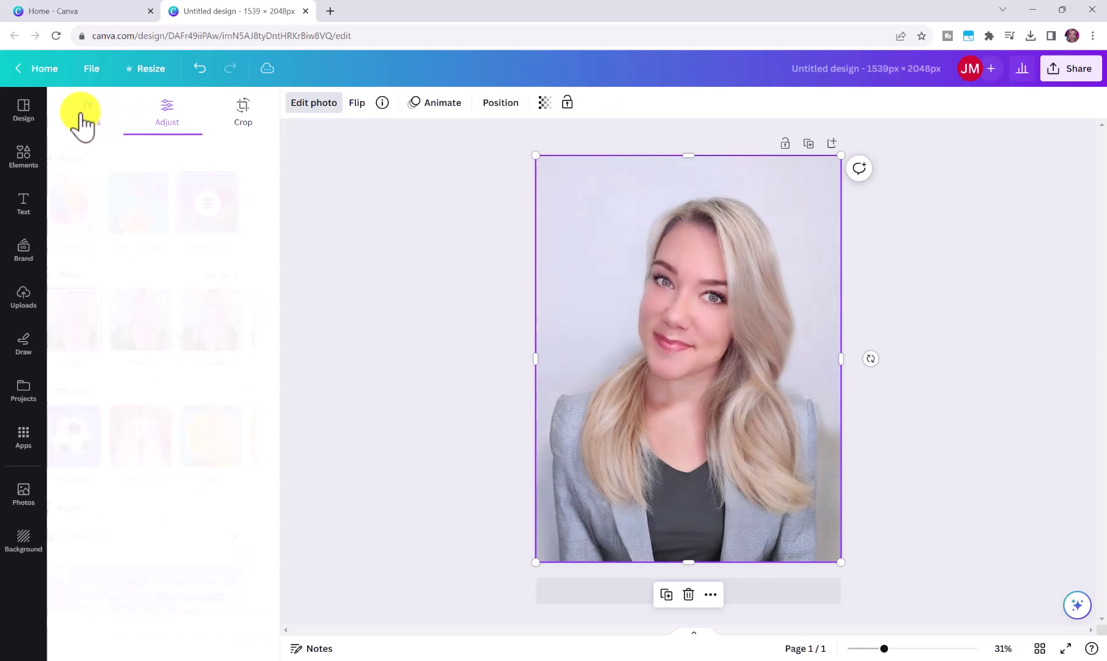
- Try the Bali and Aura filters at reduced strength
{"action": "left_click", "coordinate": [240, 275]}
{"action": "left_click", "coordinate": [95, 416]}
{"action": "left_click_drag", "start_coordinate": [247, 507], "coordinate": [182, 508]}
{"action": "scroll", "coordinate": [165, 312], "scroll_direction": "down", "scroll_amount": 5}
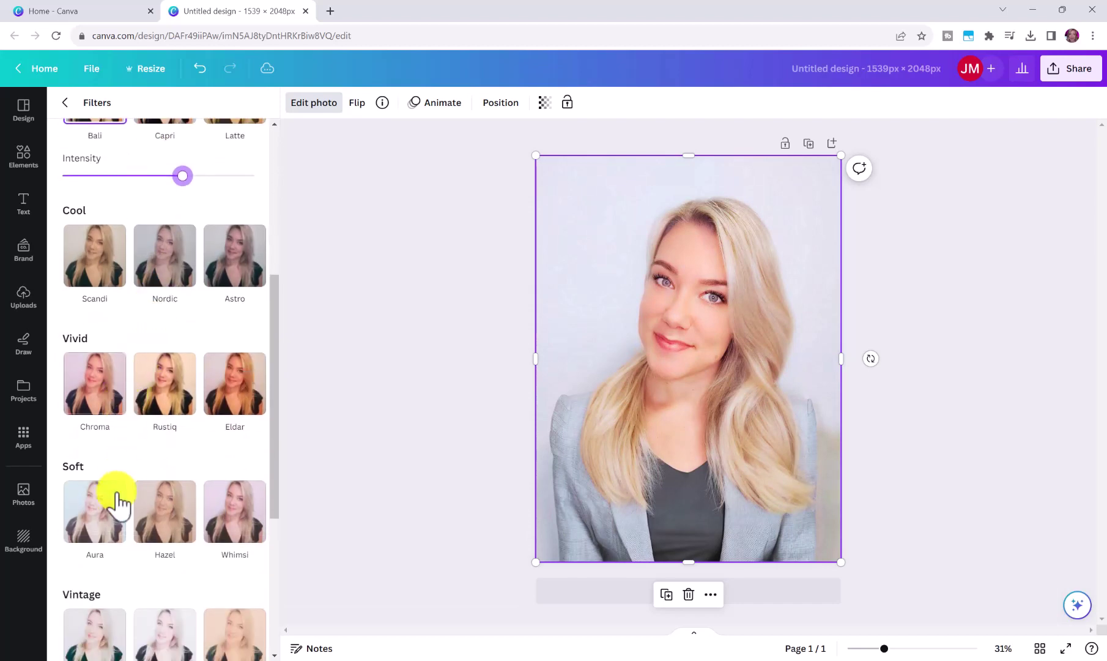
{"action": "left_click", "coordinate": [100, 511]}
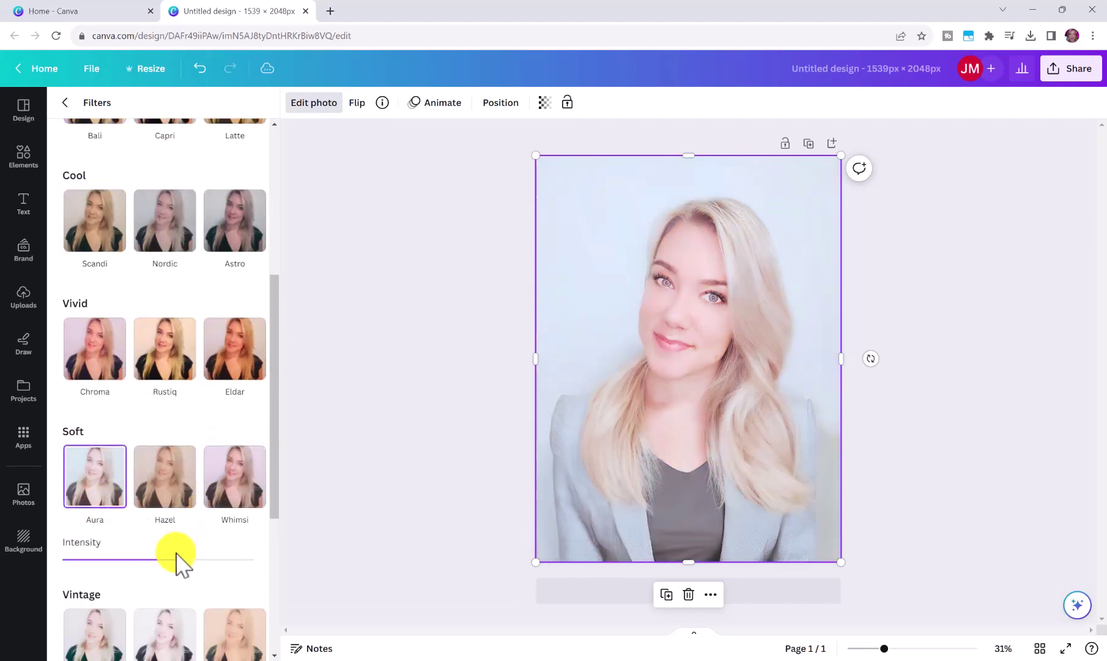
{"action": "left_click_drag", "start_coordinate": [127, 566], "coordinate": [82, 564]}
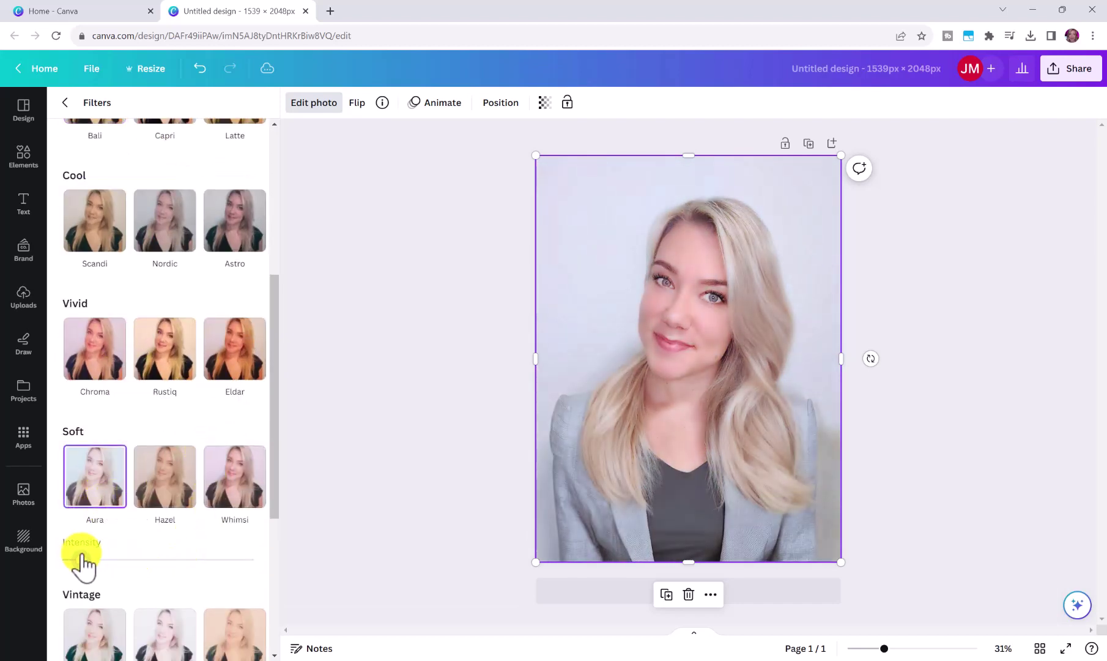
- Apply the black-and-white Noir filter and bring up PNG download settings at 1,539 × 2,048 px
{"action": "scroll", "coordinate": [178, 475], "scroll_direction": "down", "scroll_amount": 5}
{"action": "left_click", "coordinate": [150, 472]}
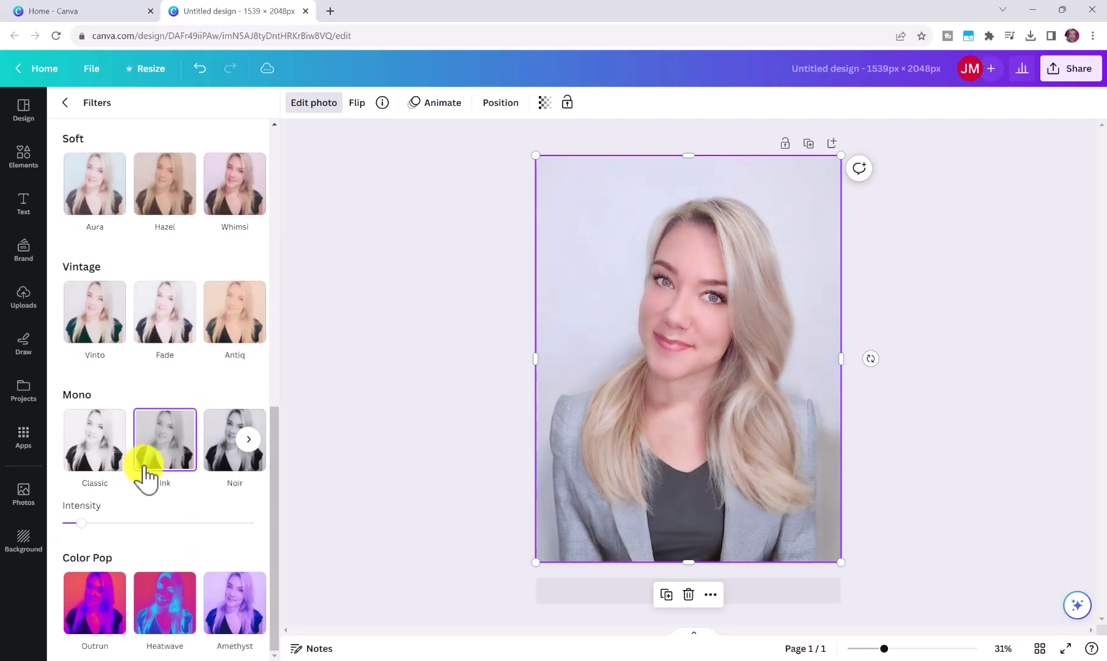
{"action": "left_click", "coordinate": [232, 480]}
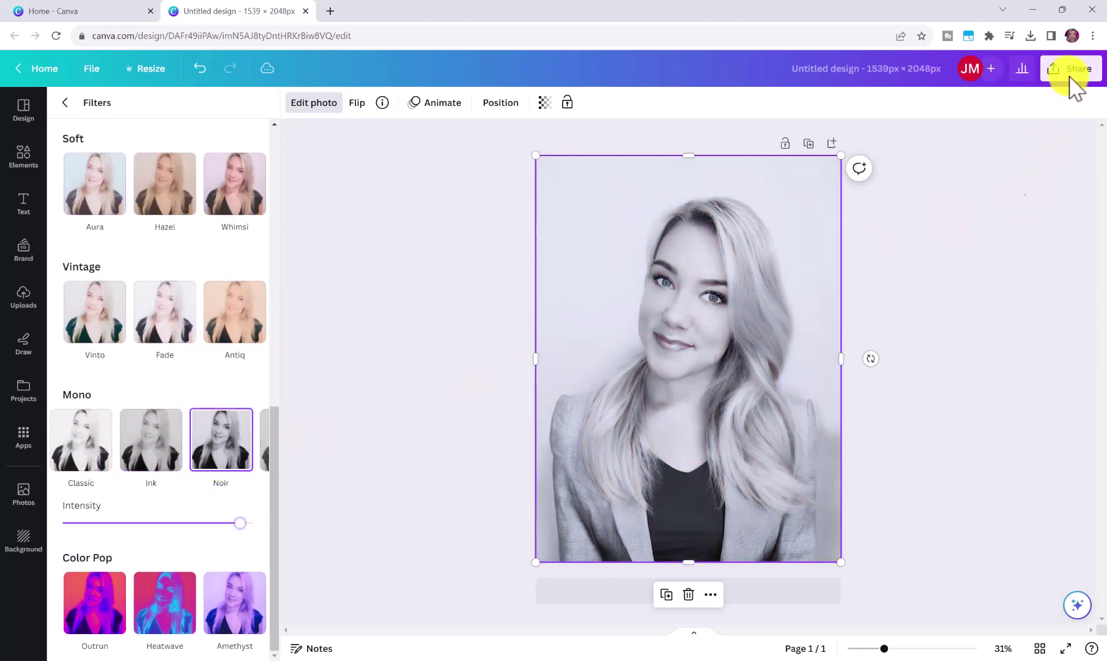
{"action": "left_click", "coordinate": [1071, 72]}
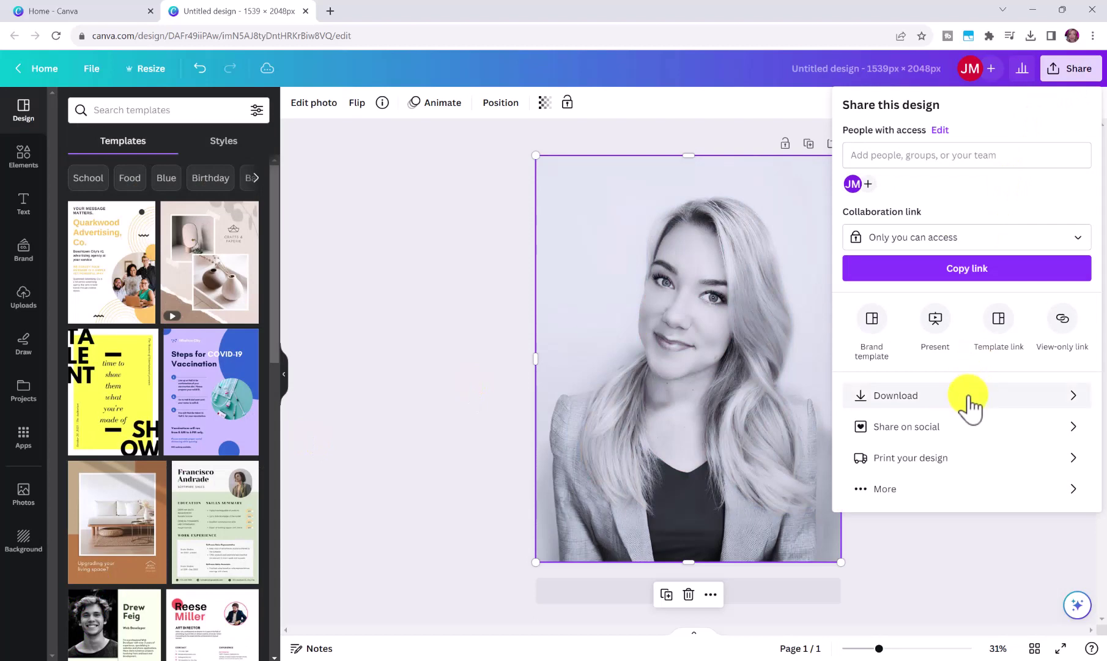
{"action": "left_click", "coordinate": [966, 399]}
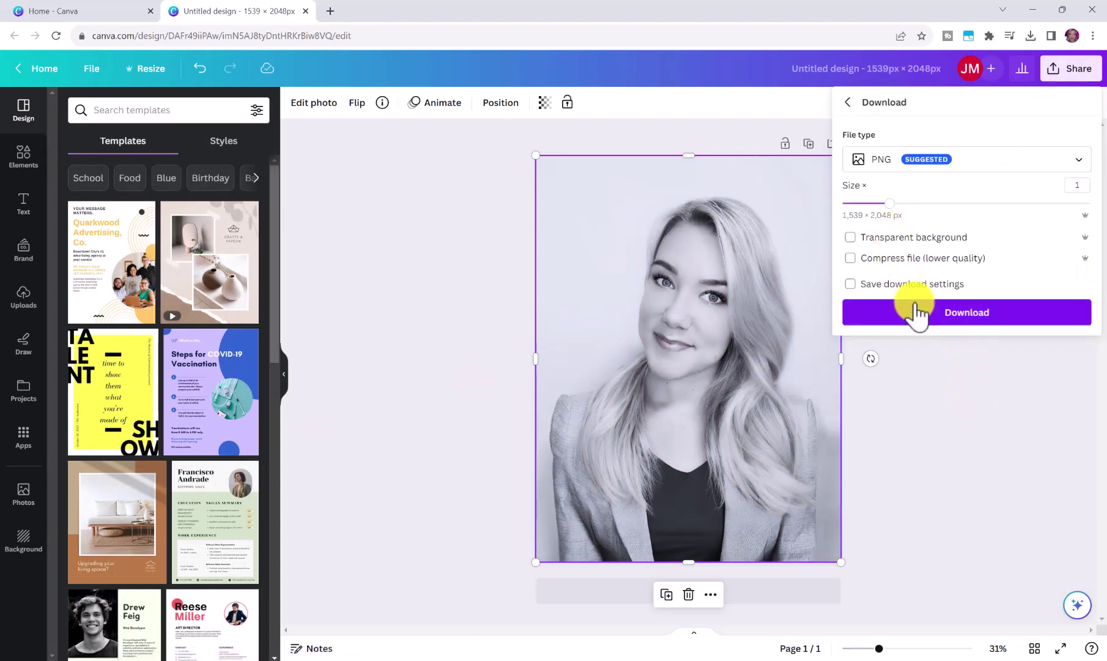